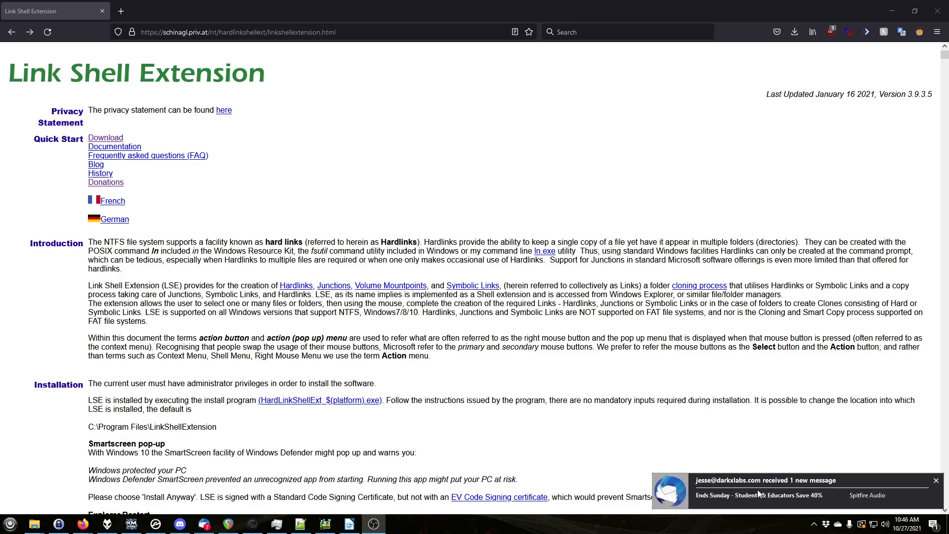
Go to the download section of the Link Shell Extension page
click(935, 480)
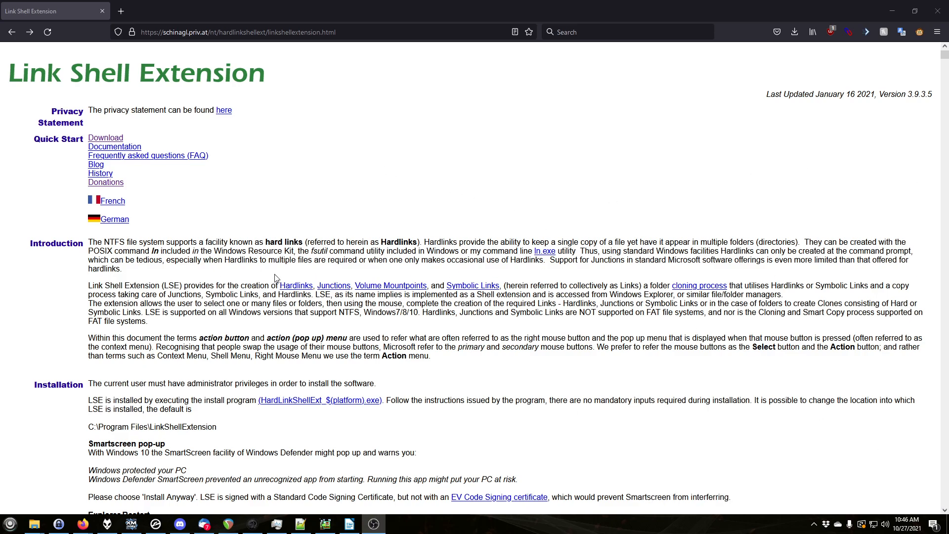
click(108, 138)
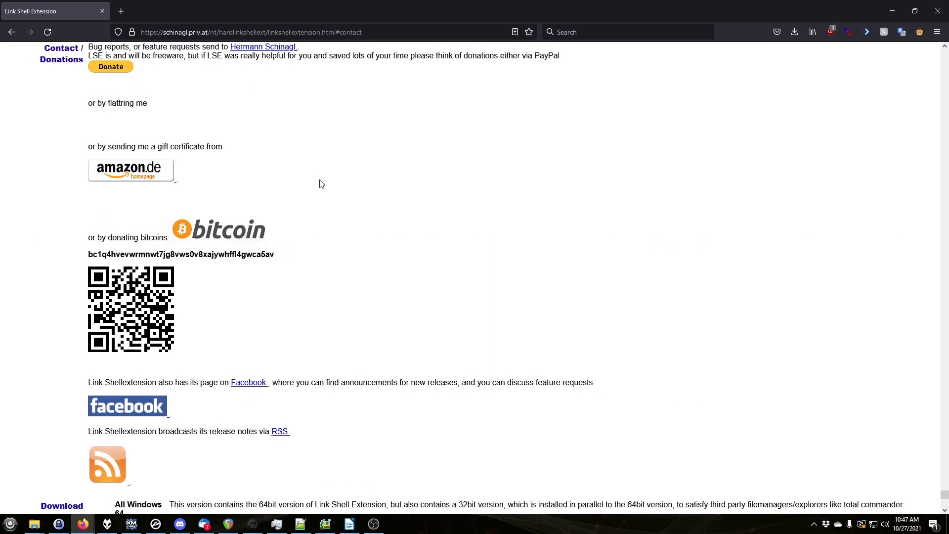
scroll(346, 195, down, 5)
scroll(411, 199, down, 2)
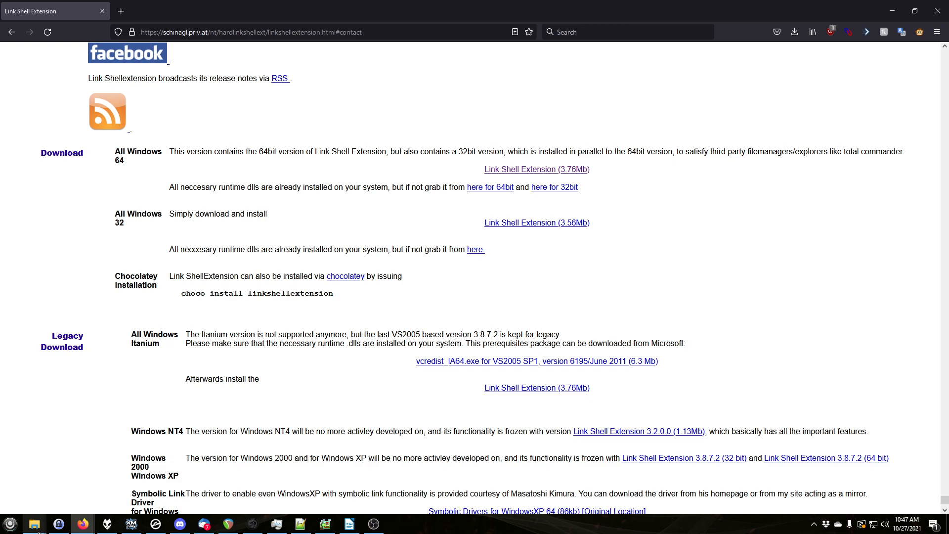
Bring up the Adachi and 8Dio folder windows and arrange them next to each other
mouse_move(34, 524)
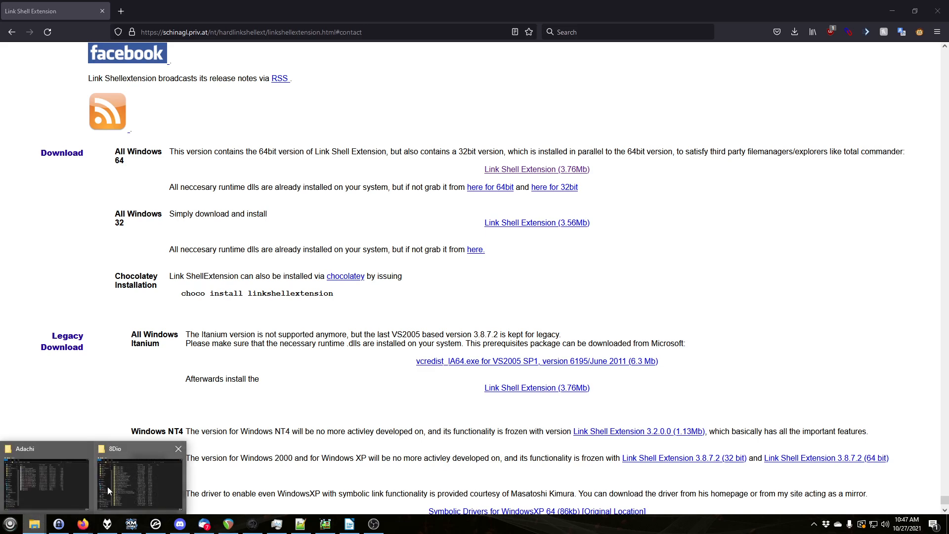
click(68, 484)
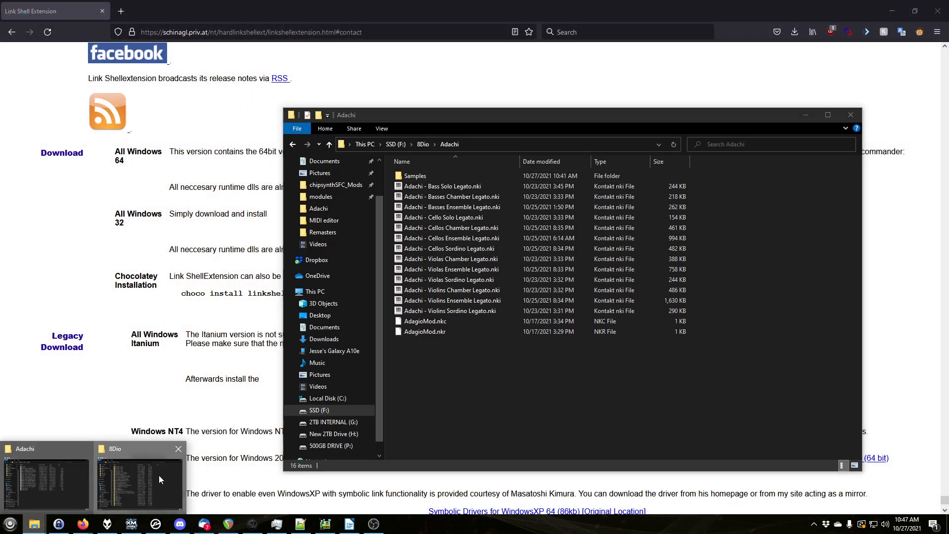
click(159, 476)
drag(455, 82, 363, 105)
drag(703, 113, 765, 114)
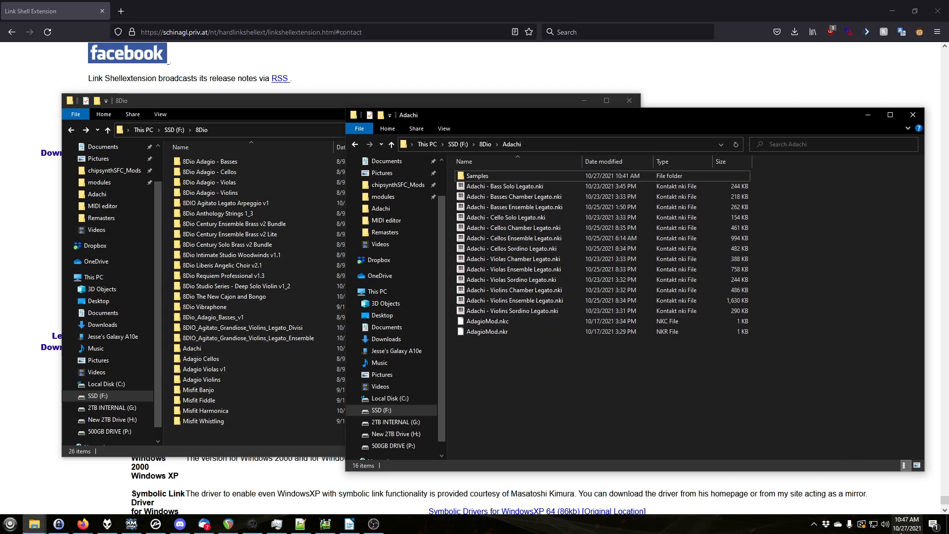
Open the empty Samples folder inside the Adachi folder
mouse_move(896, 532)
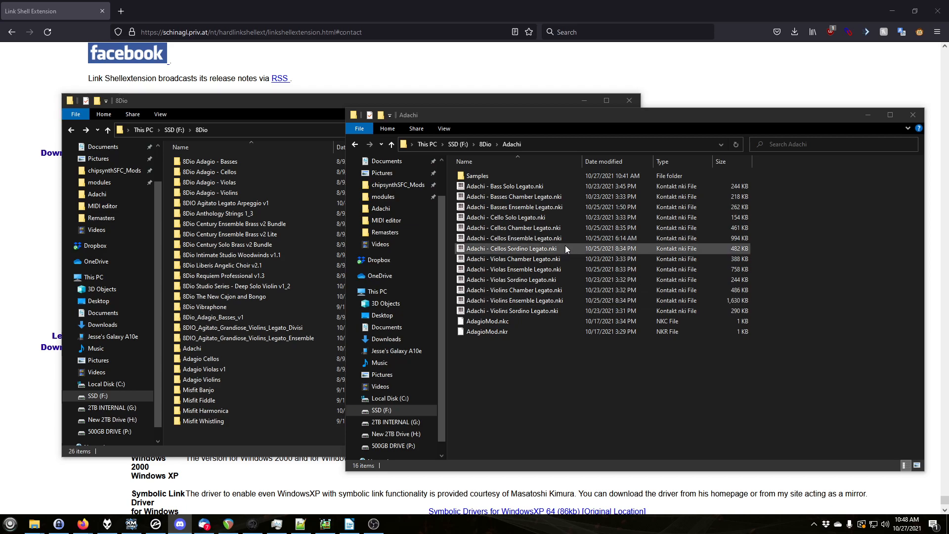
click(514, 428)
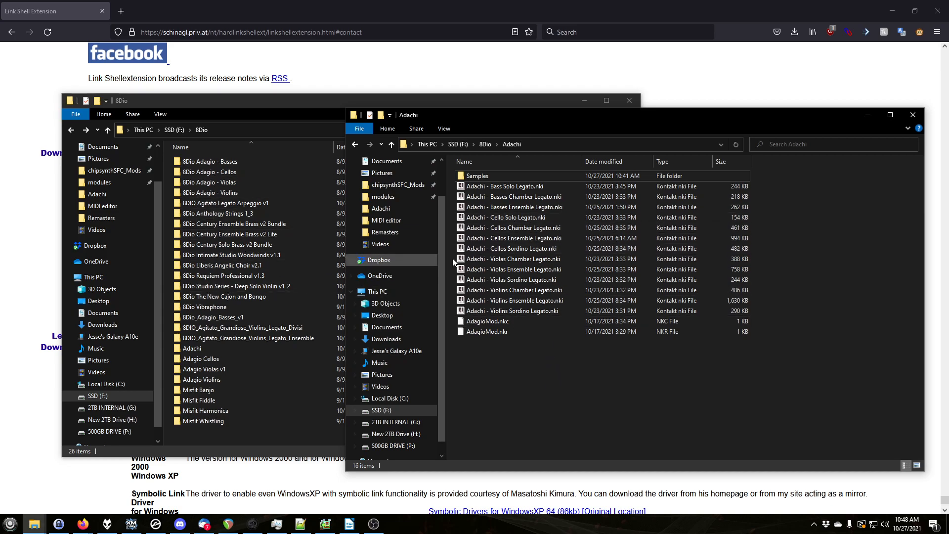
double_click(471, 176)
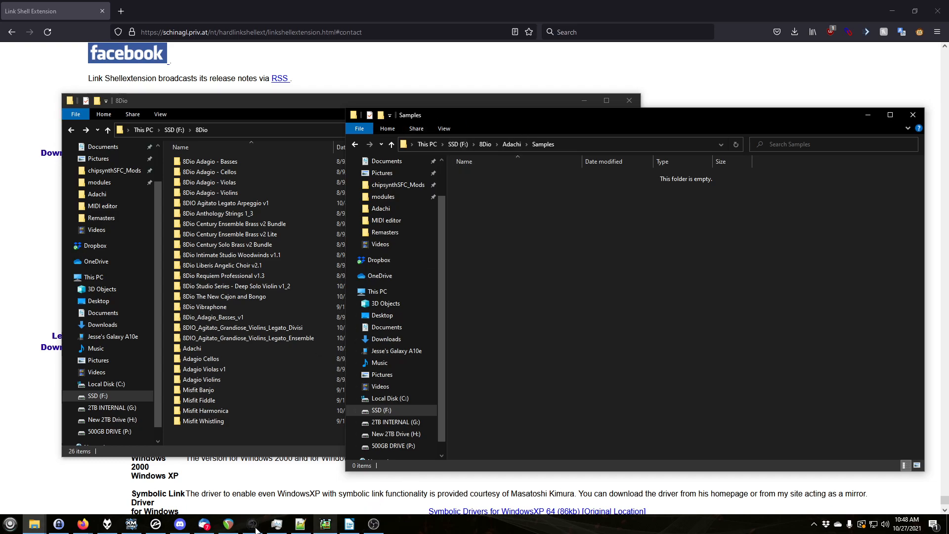
Switch to Kontakt, hide the Outputs panel and reposition the window
click(156, 524)
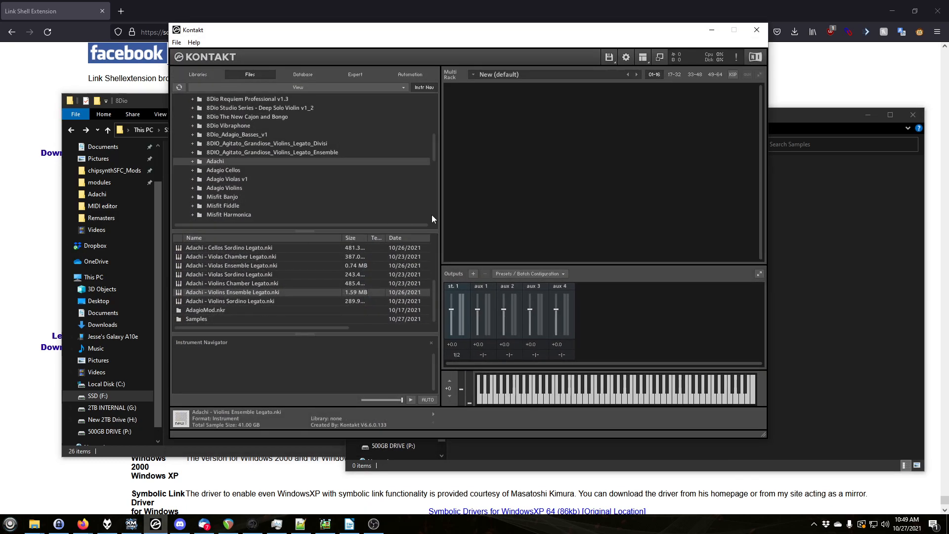
click(642, 57)
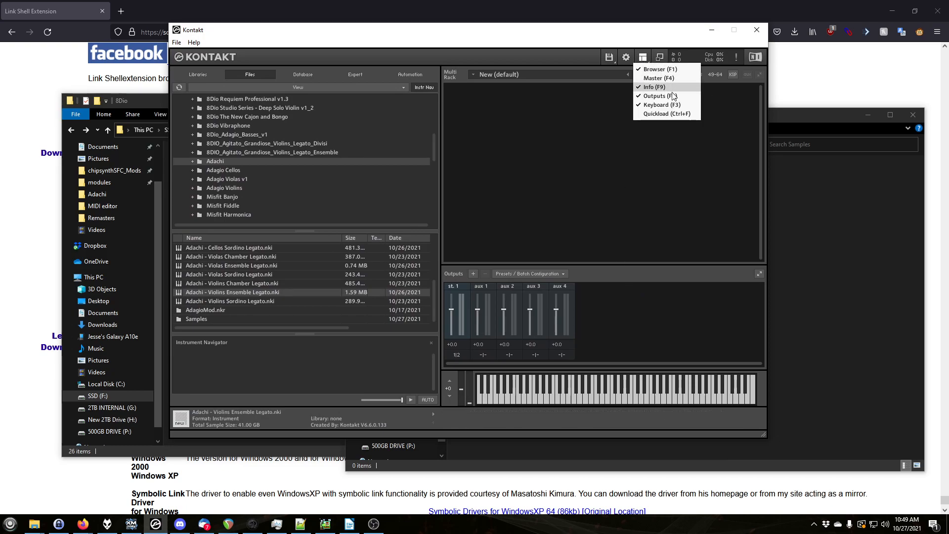
click(673, 95)
drag(472, 48, 506, 57)
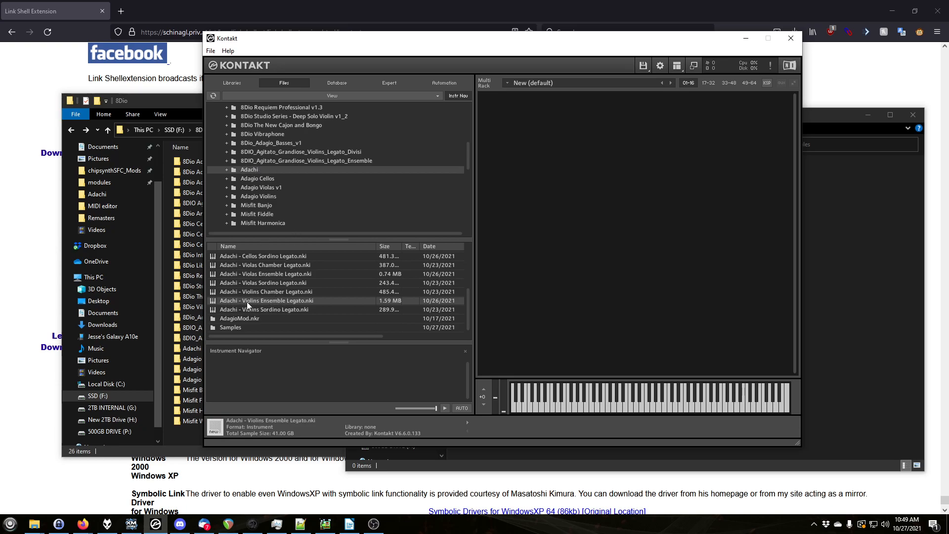
Try loading Adachi - Violins Ensemble Legato.nki into the rack and ignore the missing content dialog
drag(247, 302, 588, 230)
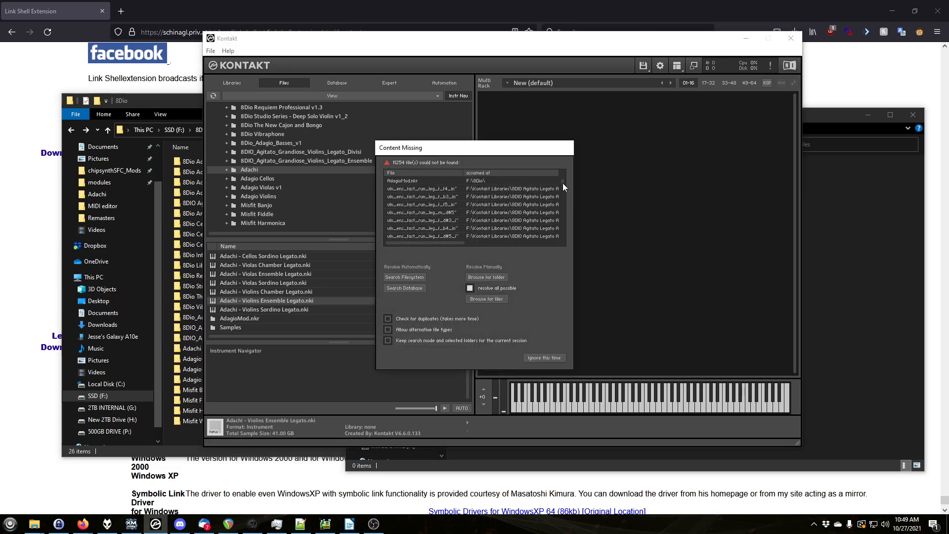
drag(563, 181, 563, 156)
click(488, 276)
scroll(541, 239, down, 5)
click(486, 349)
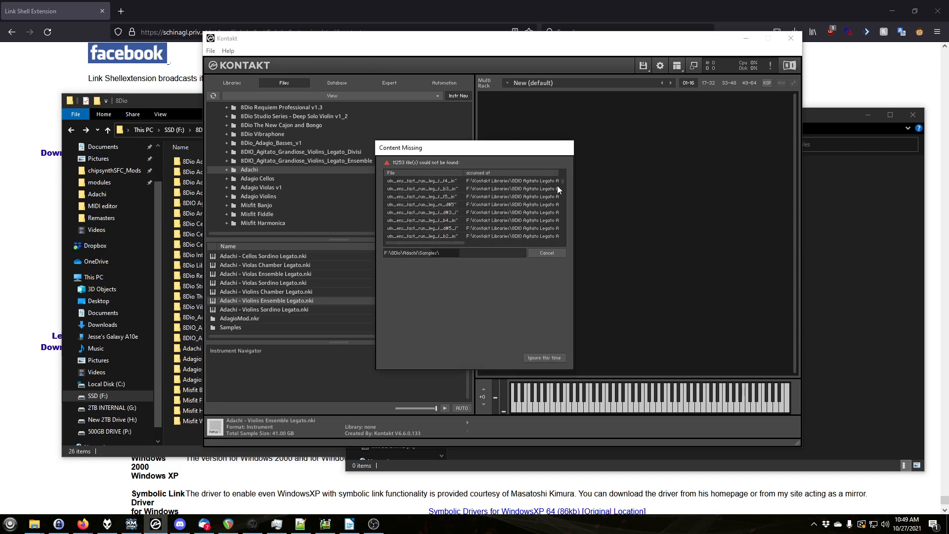
click(548, 253)
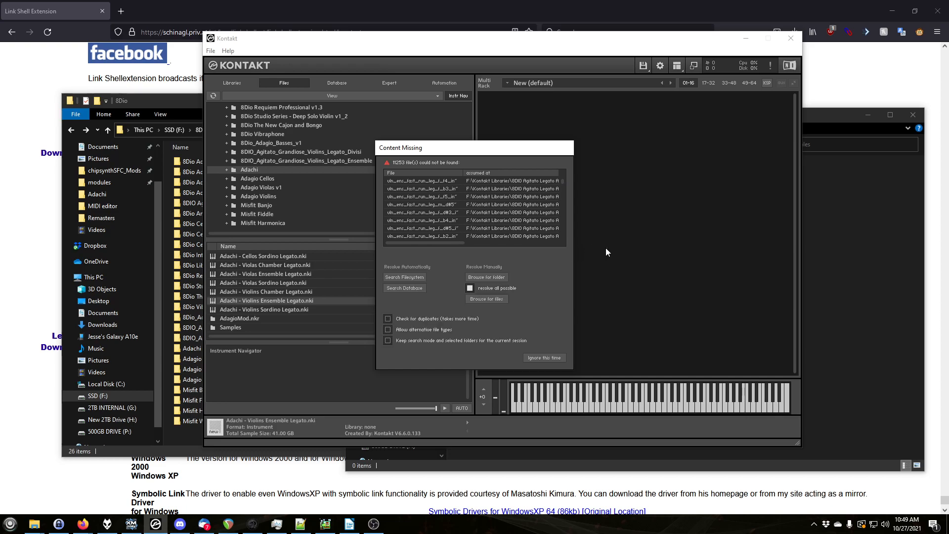
click(549, 356)
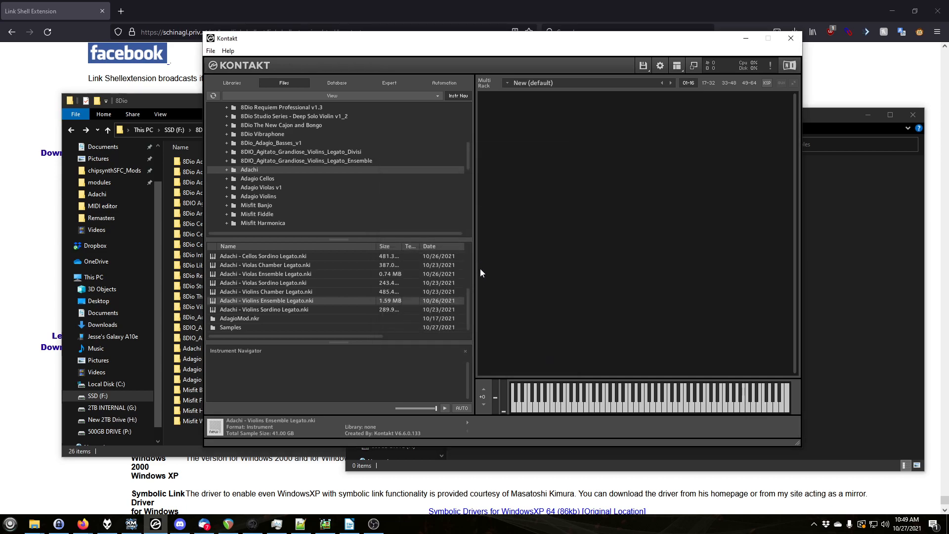
Select the eight 8Dio Adagio and Agitato library folders in 8Dio and pick them as the link source
click(786, 97)
click(855, 257)
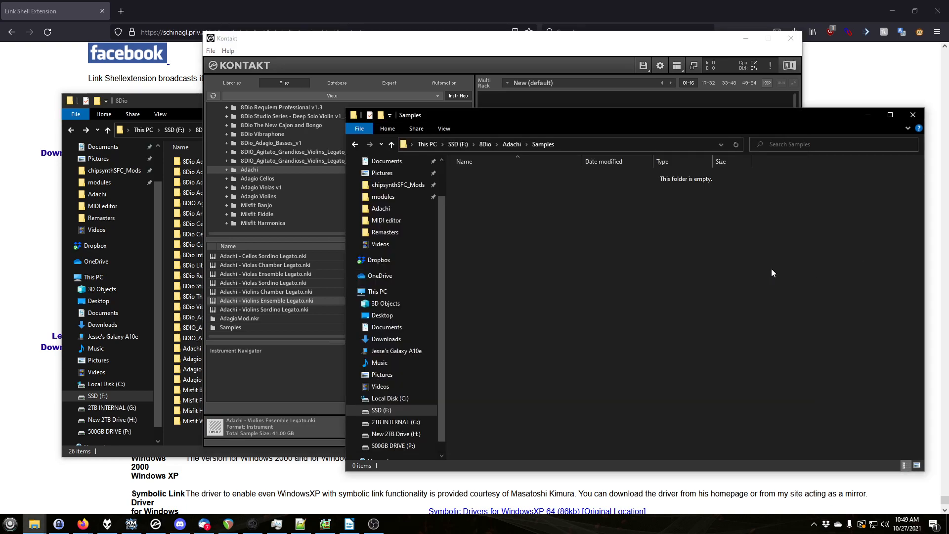
click(158, 102)
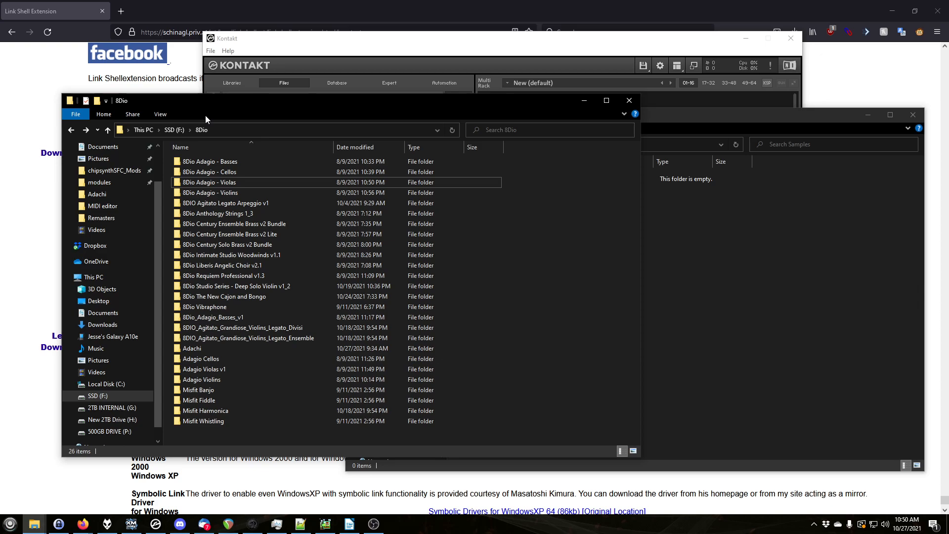
click(213, 203)
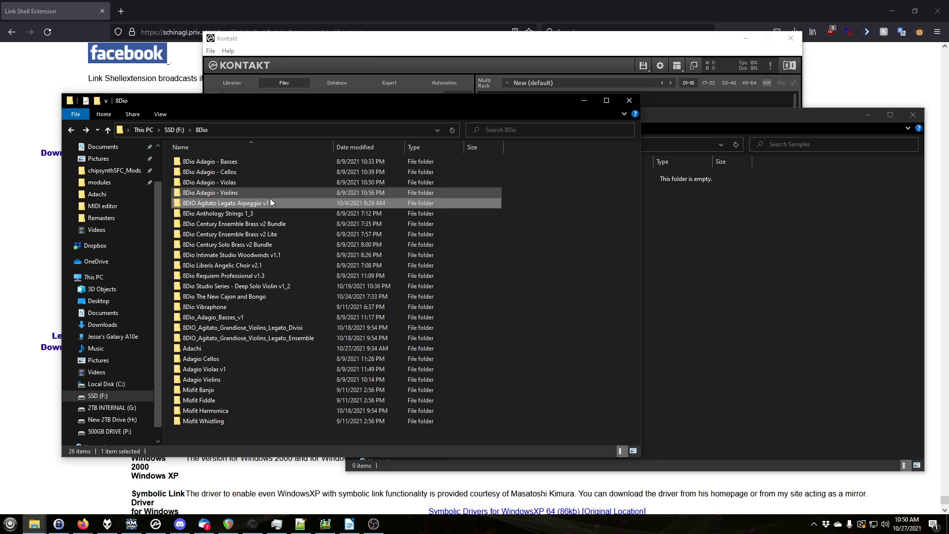
ctrl+click(233, 213)
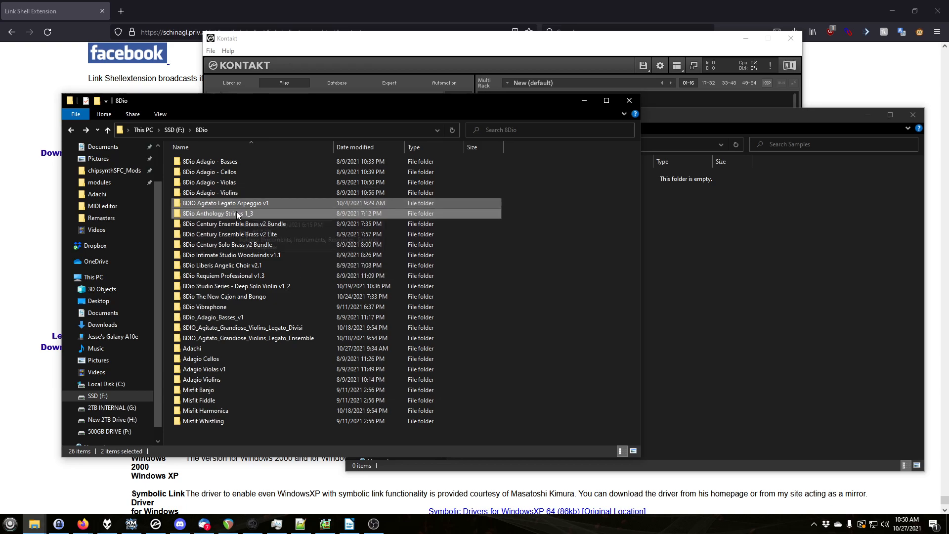
mouse_move(238, 214)
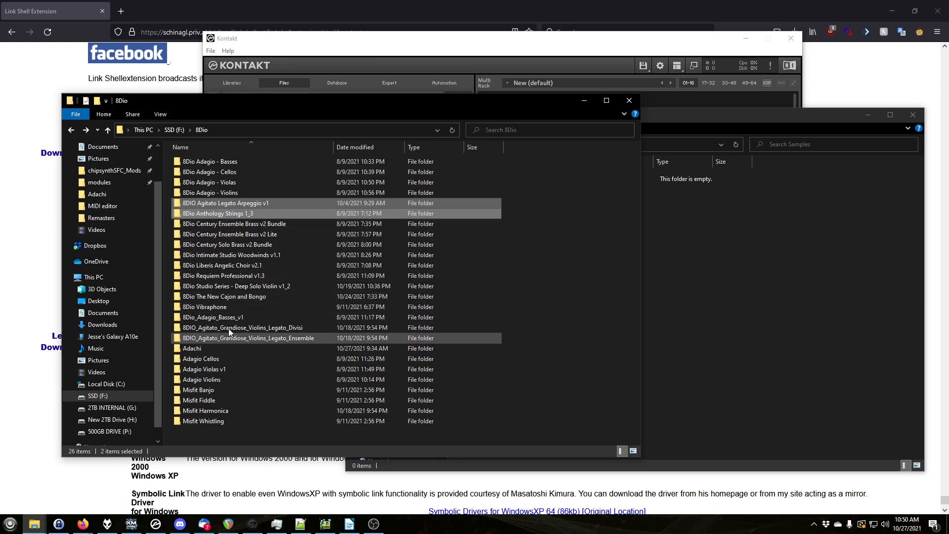
mouse_move(249, 325)
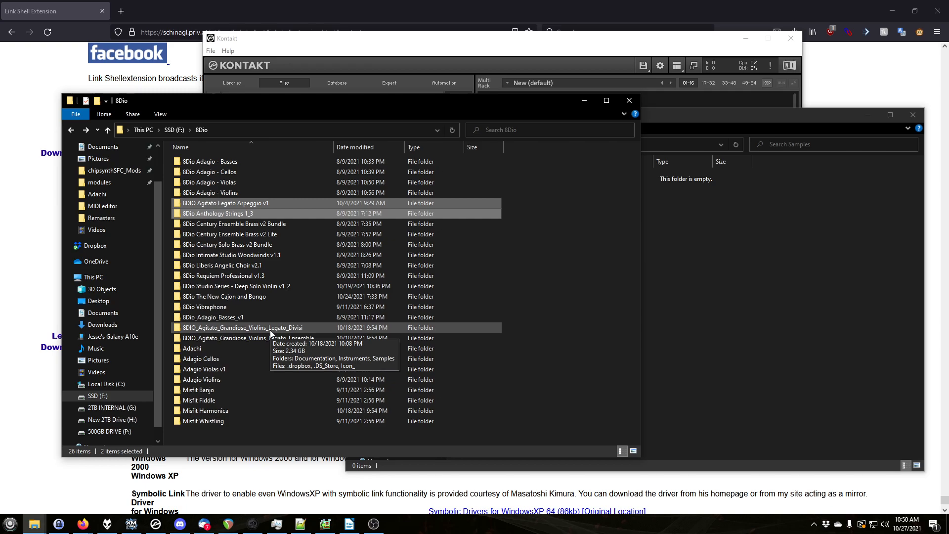
ctrl+click(270, 329)
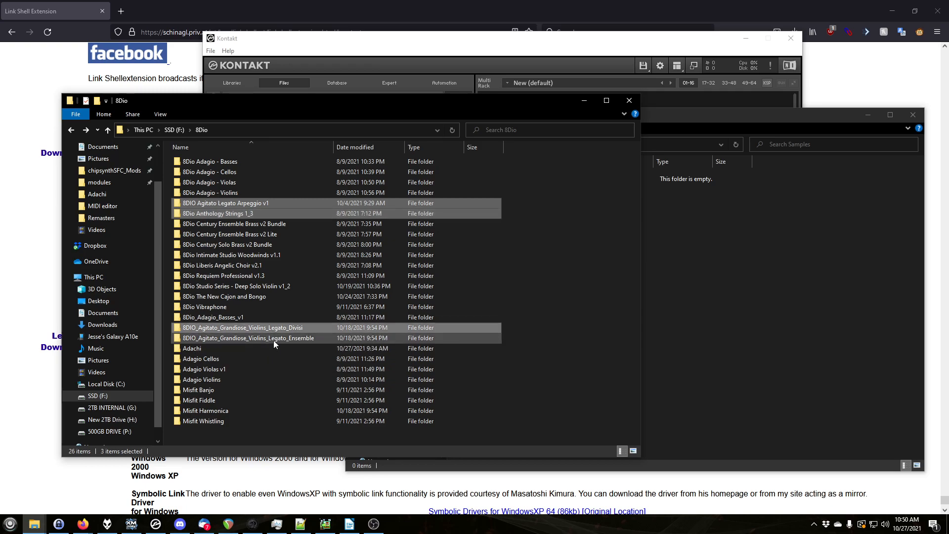
ctrl+click(274, 339)
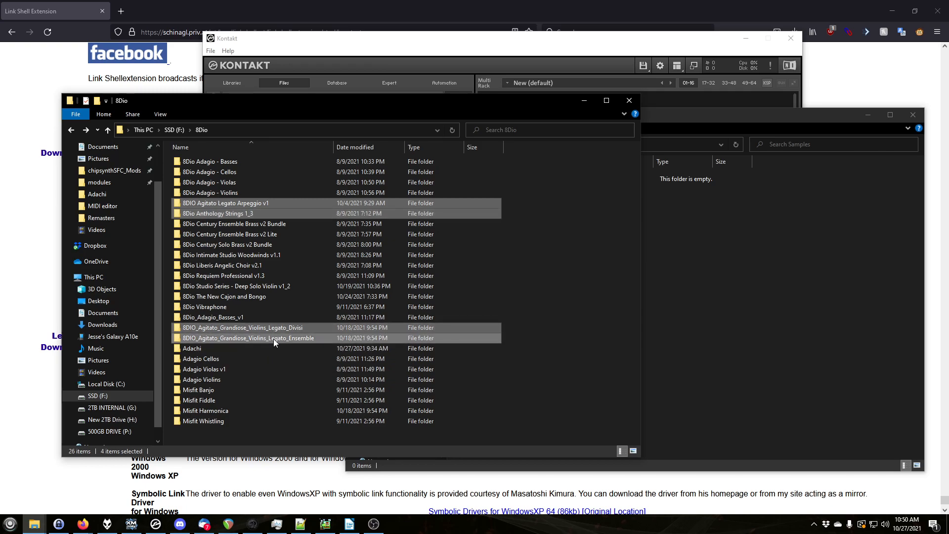
ctrl+click(244, 317)
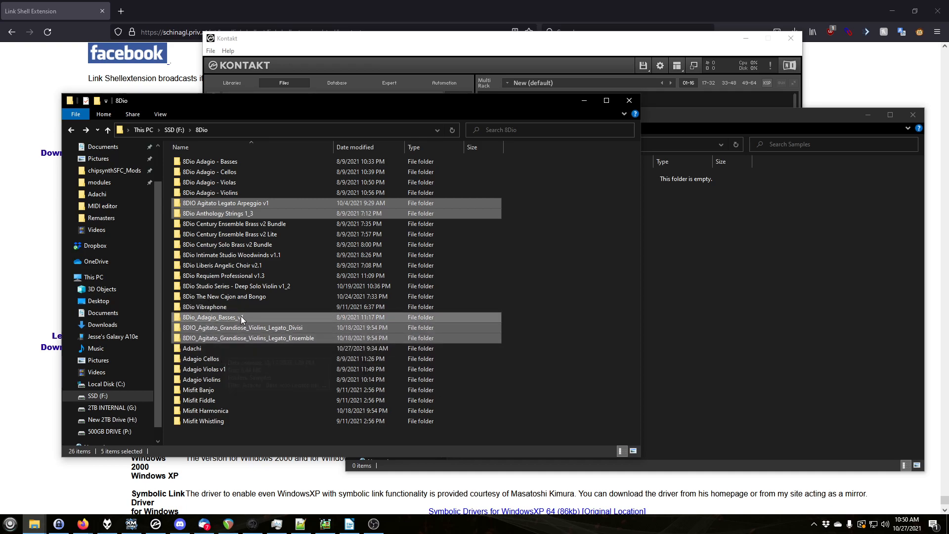
ctrl+click(225, 358)
ctrl+click(226, 368)
ctrl+click(218, 379)
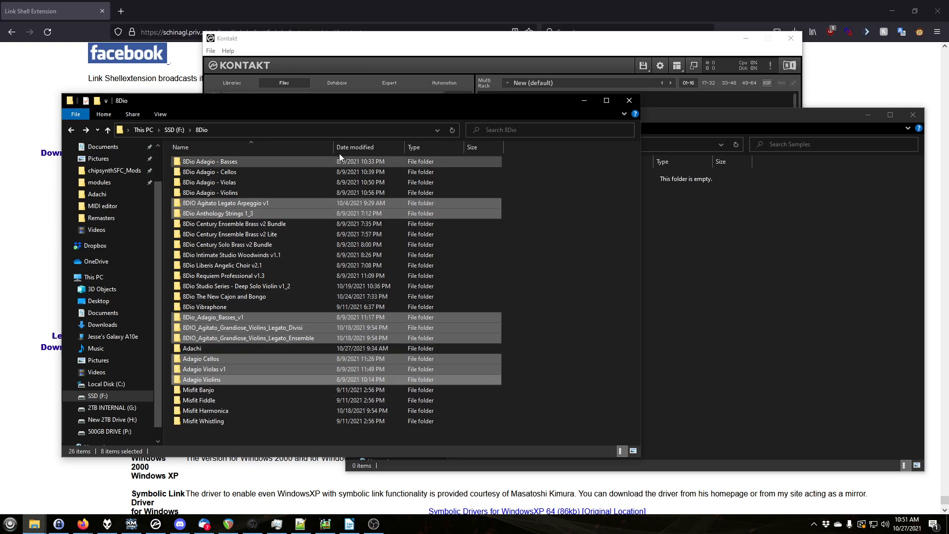
right_click(265, 203)
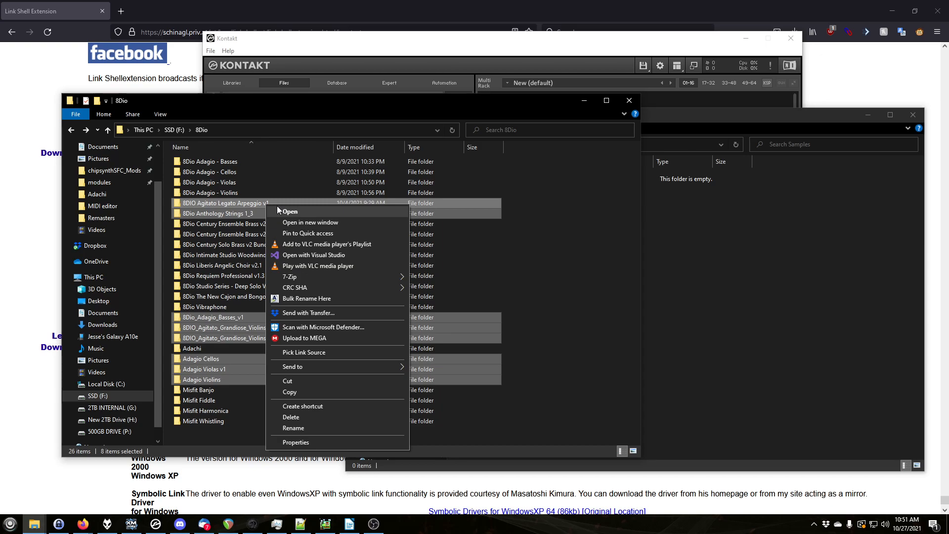
click(324, 352)
Drop the picked folders as symbolic links into the Adachi Samples folder
click(713, 281)
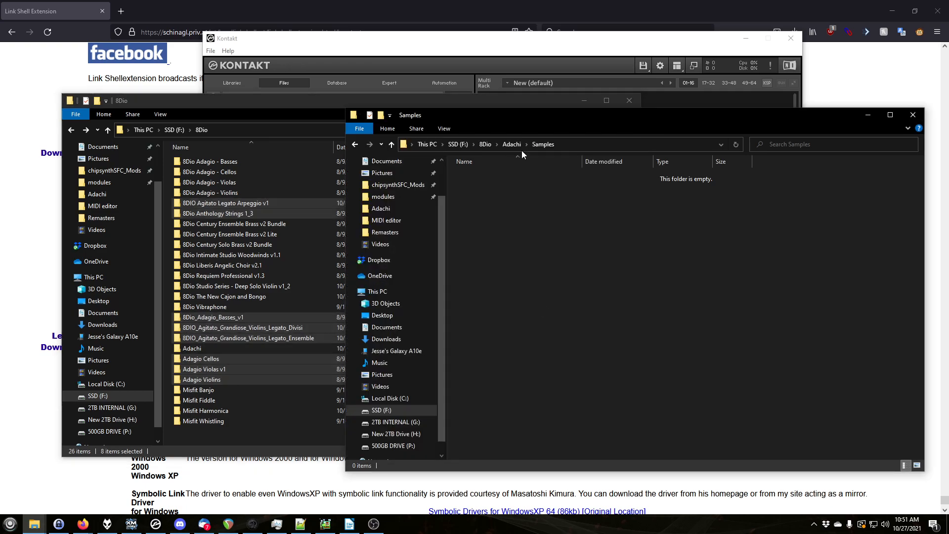
right_click(505, 226)
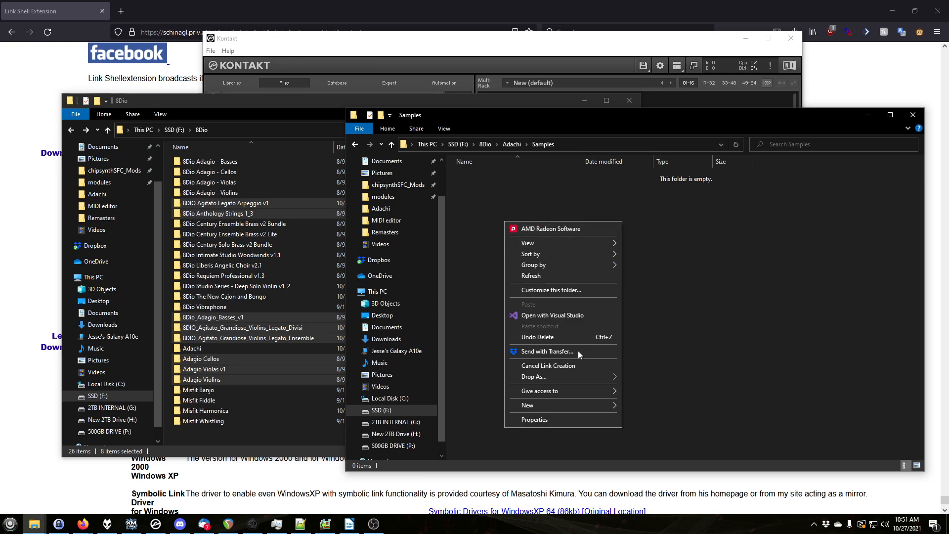
mouse_move(566, 375)
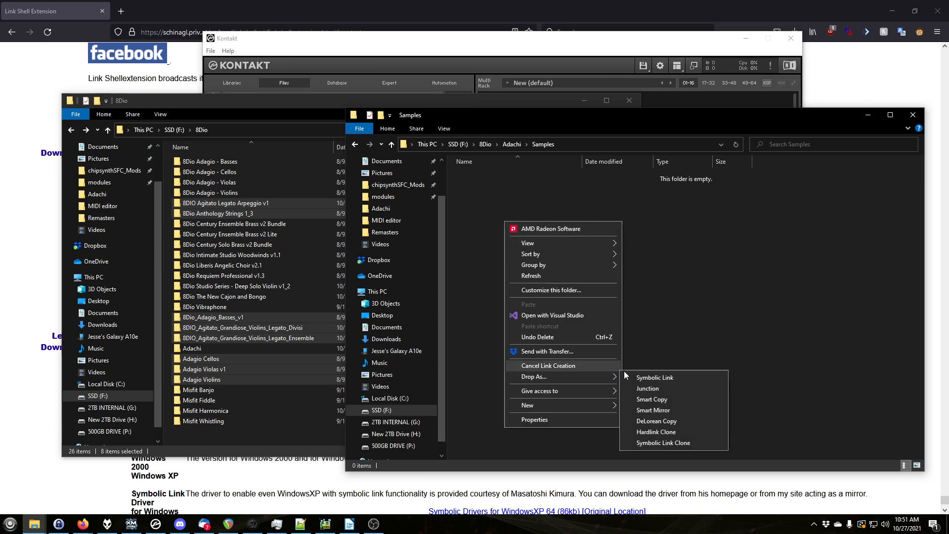
click(657, 378)
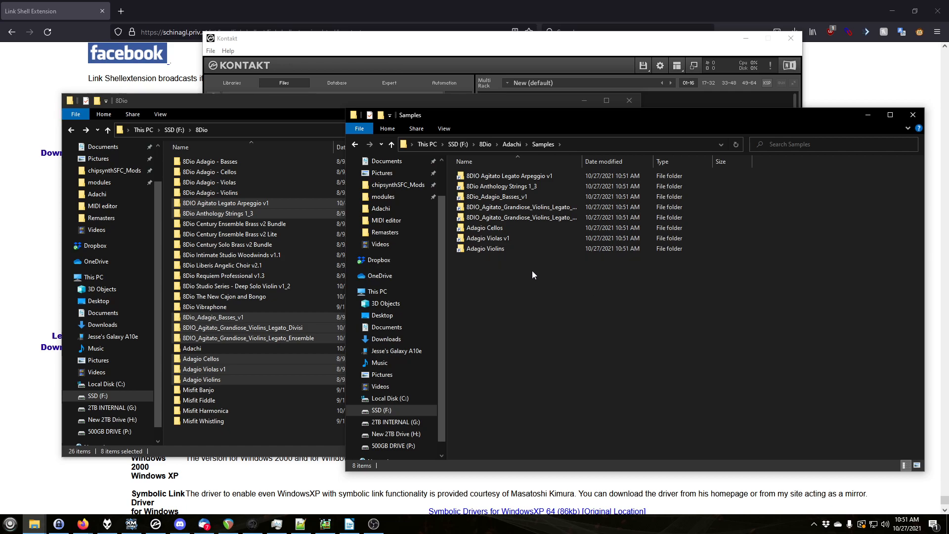
Load Adachi - Violins Ensemble Legato.nki into Kontakt and resolve missing samples by browsing to the Adachi folder
click(469, 51)
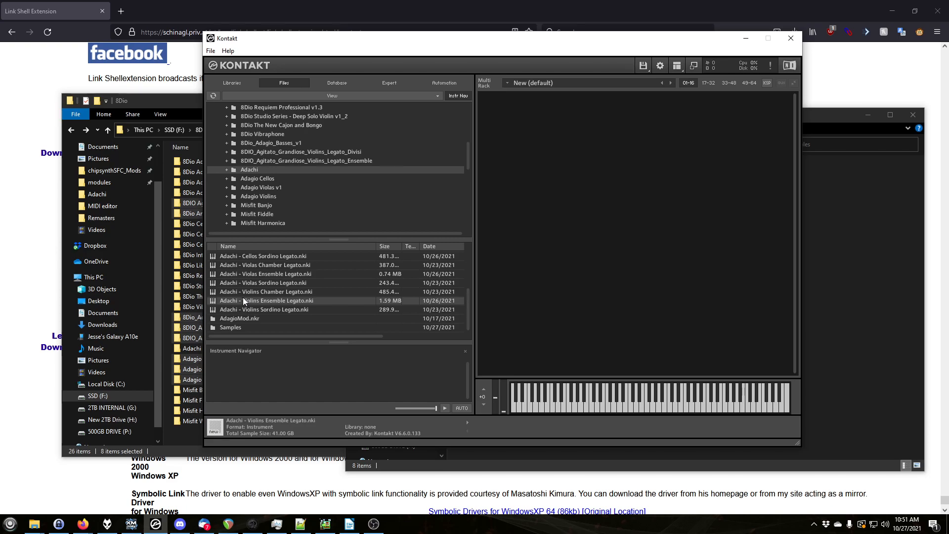
drag(234, 301, 569, 203)
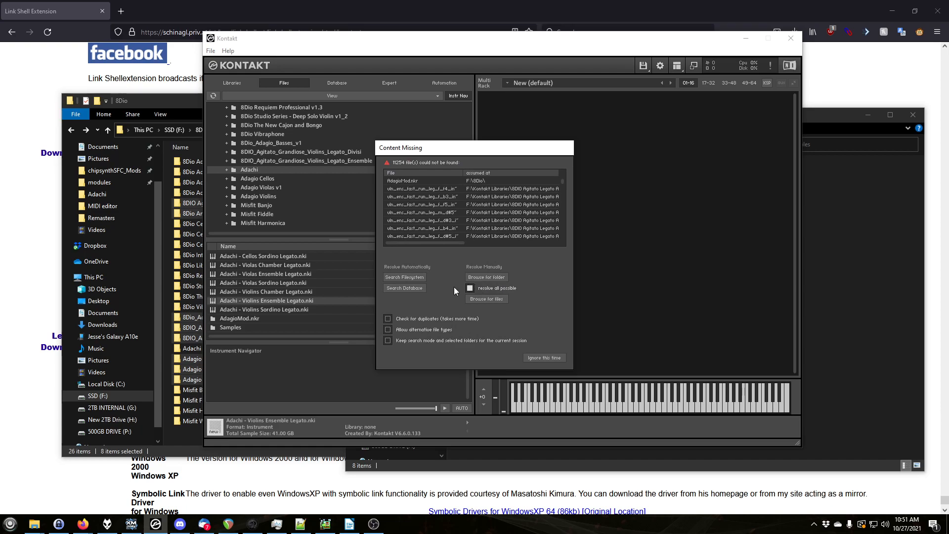
click(495, 275)
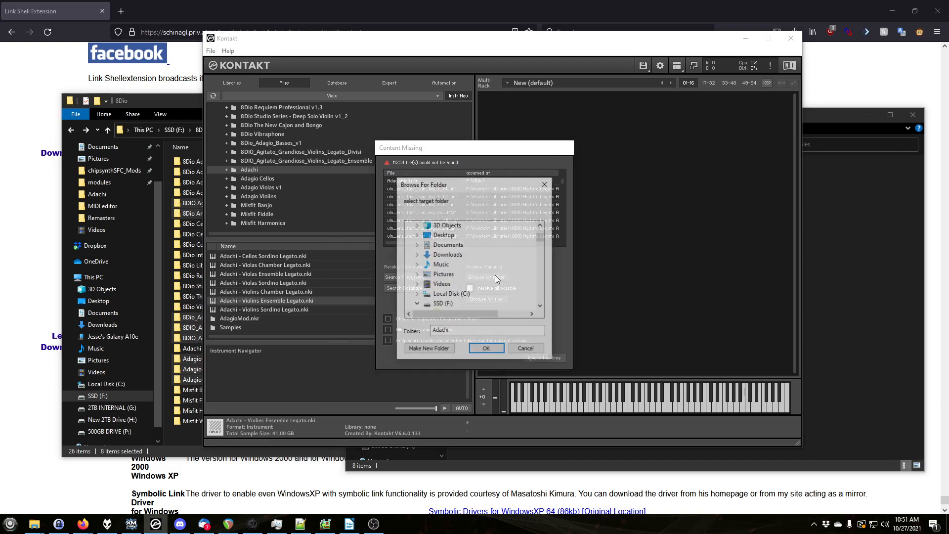
click(484, 349)
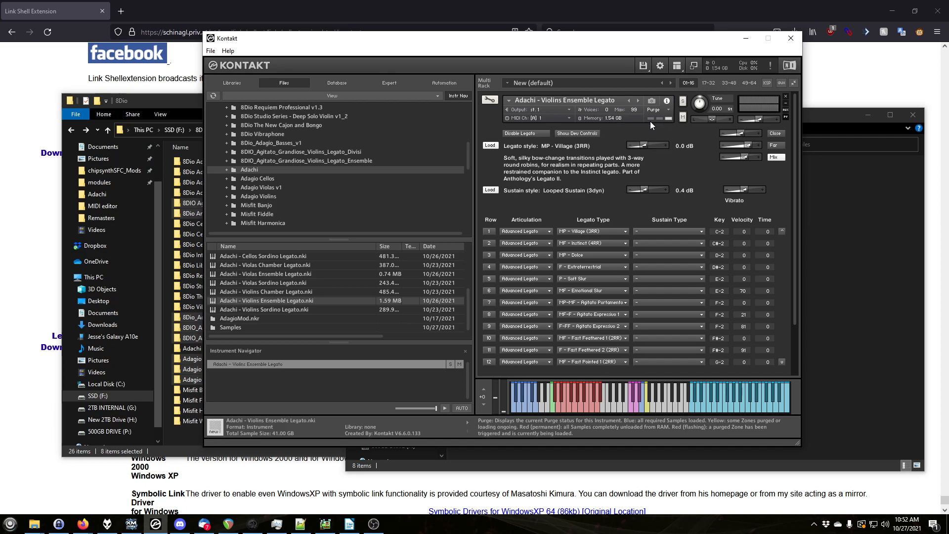
Save the instrument, overwriting the existing Adachi - Violins Ensemble Legato.nki in the Adachi folder
click(648, 68)
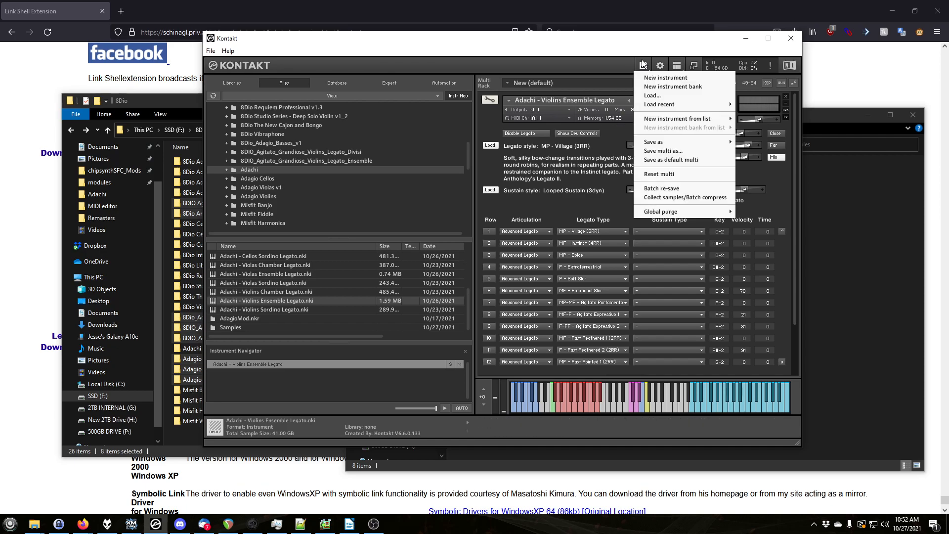
mouse_move(663, 141)
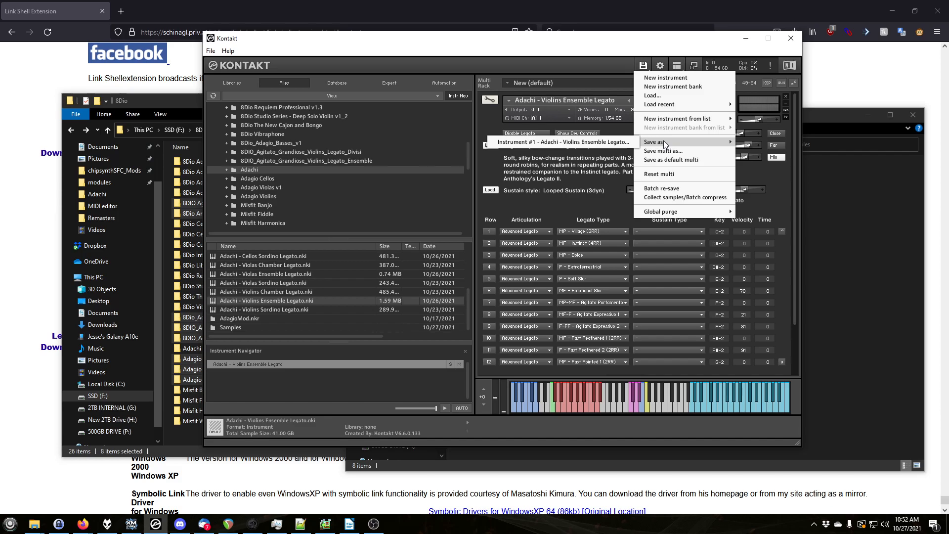
click(593, 143)
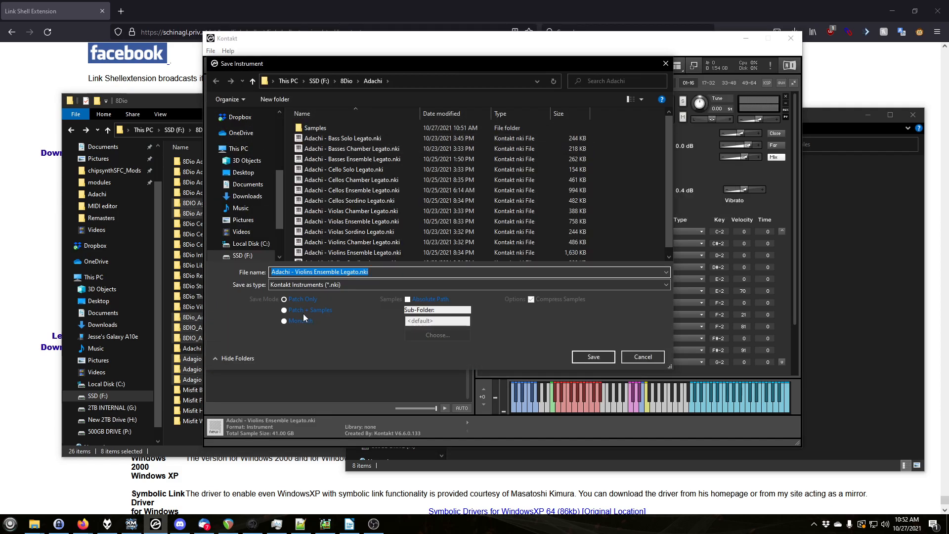
click(593, 356)
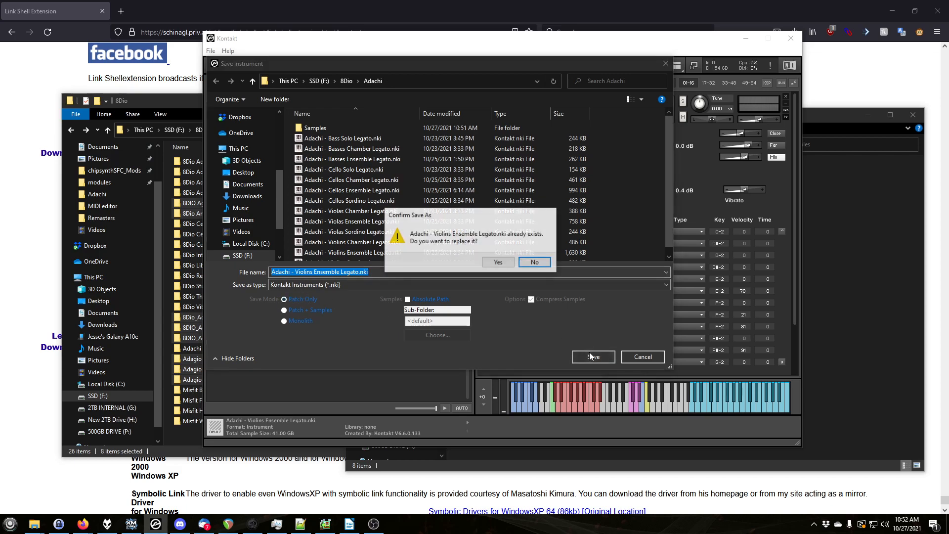
click(503, 262)
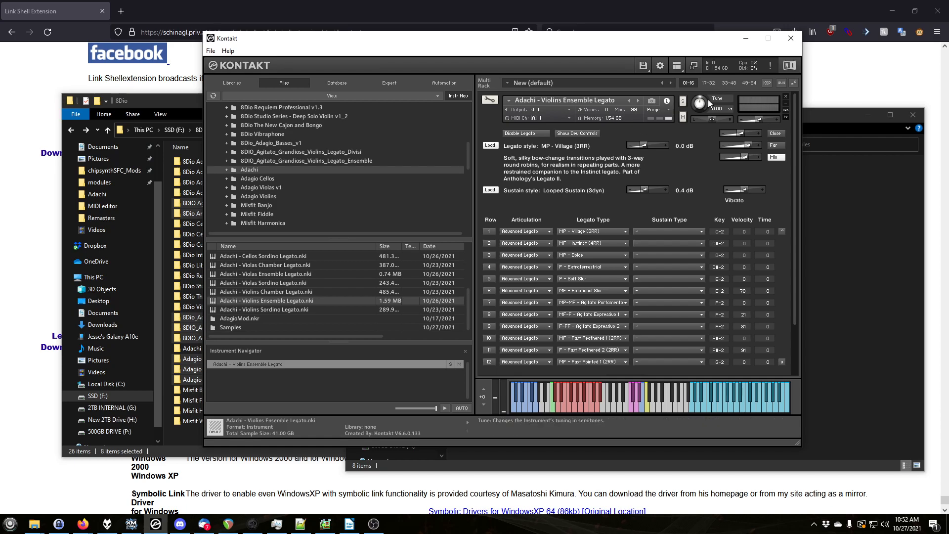
Remove the instrument from the rack and load Adachi - Violins Ensemble Legato.nki into it again
click(785, 97)
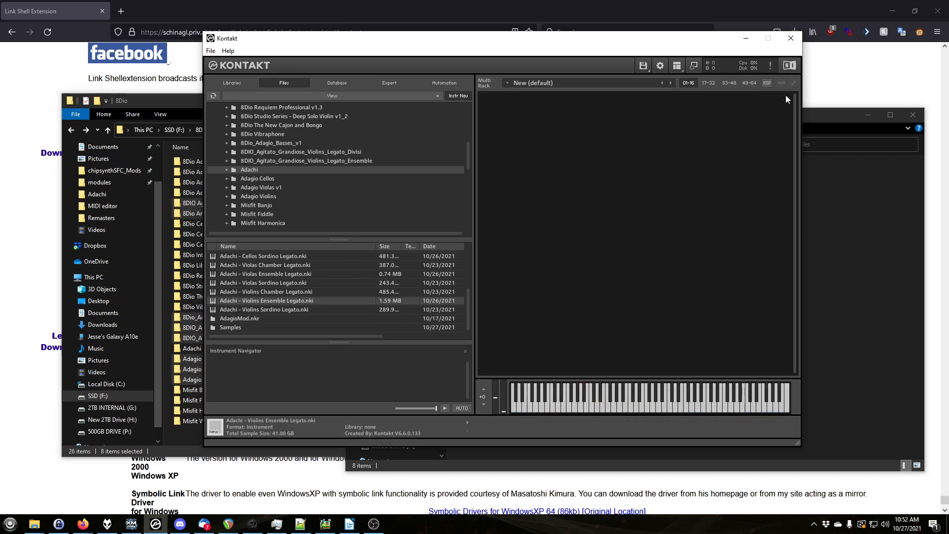
drag(244, 300, 627, 201)
drag(602, 224, 596, 228)
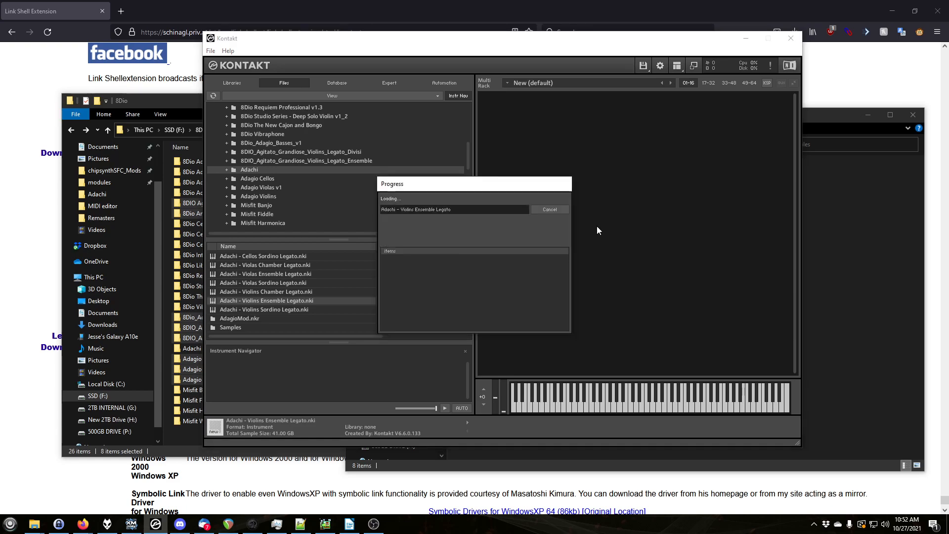